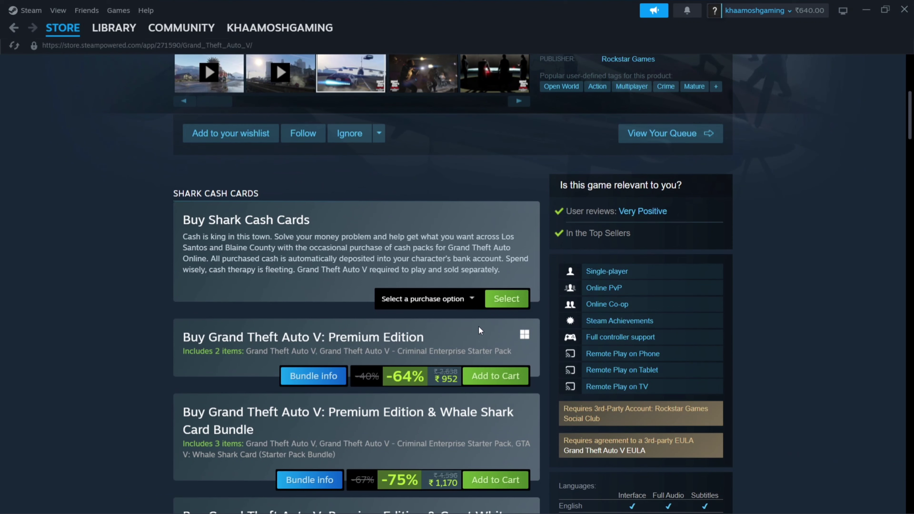
Step: Examine the Grand Theft Auto V purchase options on the store page, including the Shark Cash Card choices and edition bundles
scroll(435, 325, down, 2)
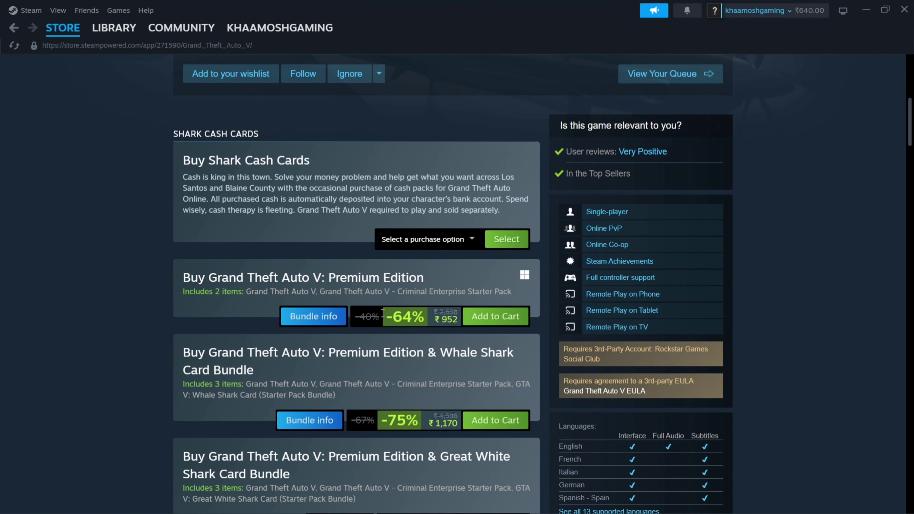
scroll(465, 312, down, 2)
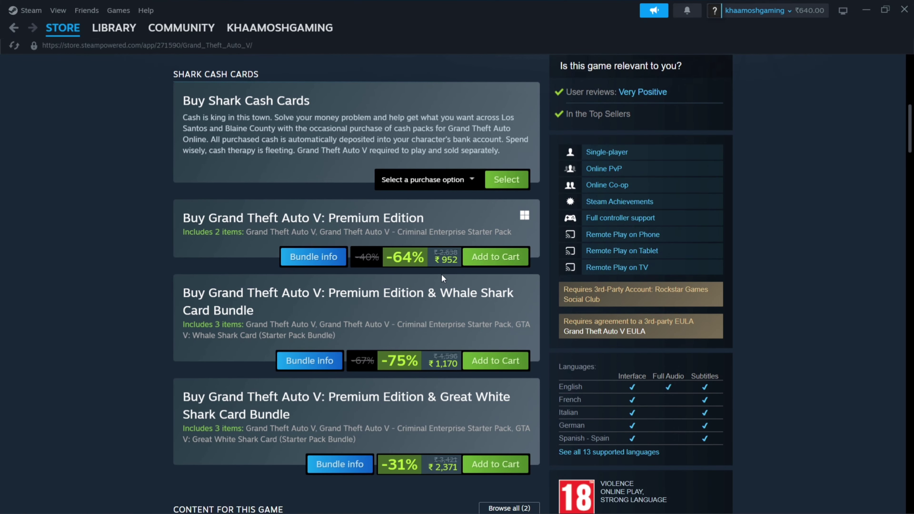
scroll(452, 241, up, 2)
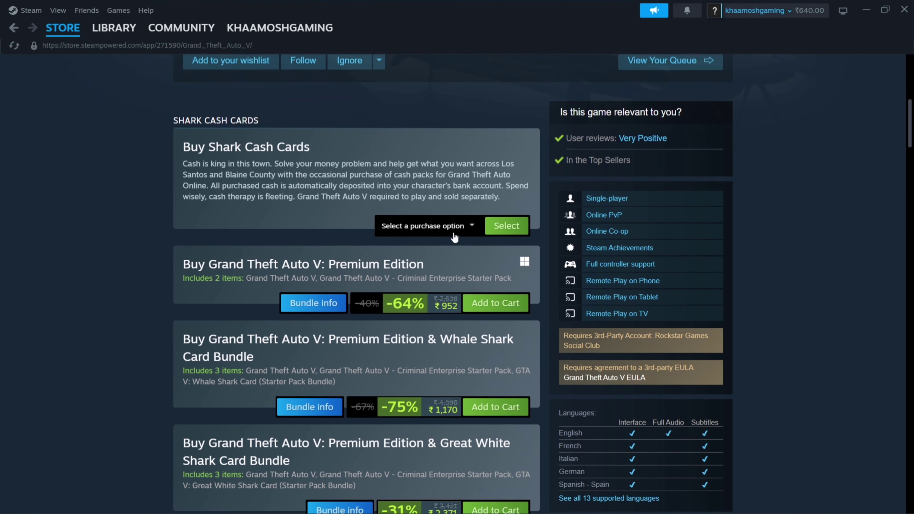
click(466, 244)
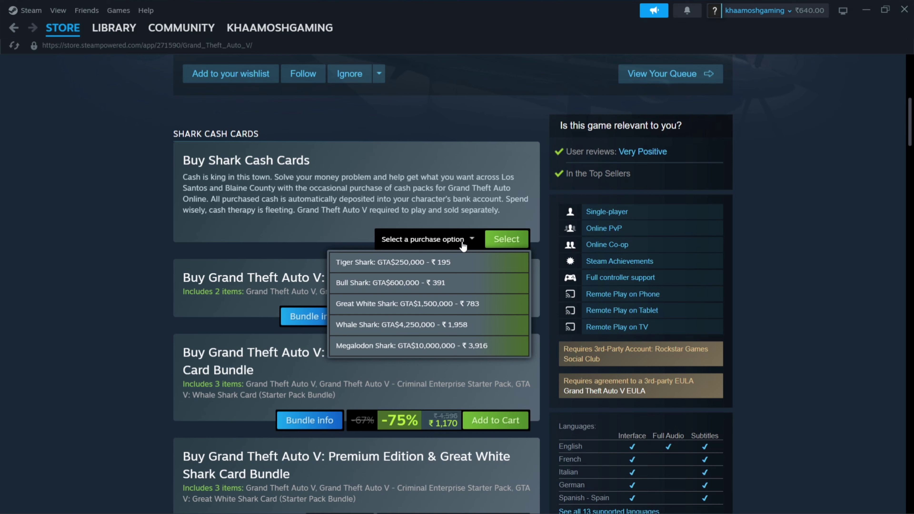
click(222, 232)
scroll(317, 259, down, 8)
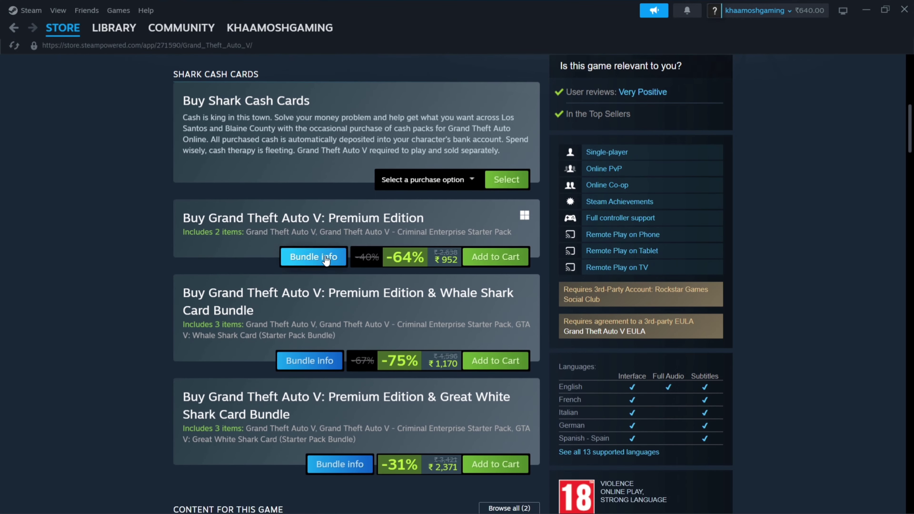
scroll(292, 301, up, 3)
scroll(291, 298, up, 4)
Step: Open the bundle info for Grand Theft Auto V: Premium Edition and review its included items and cost
click(312, 256)
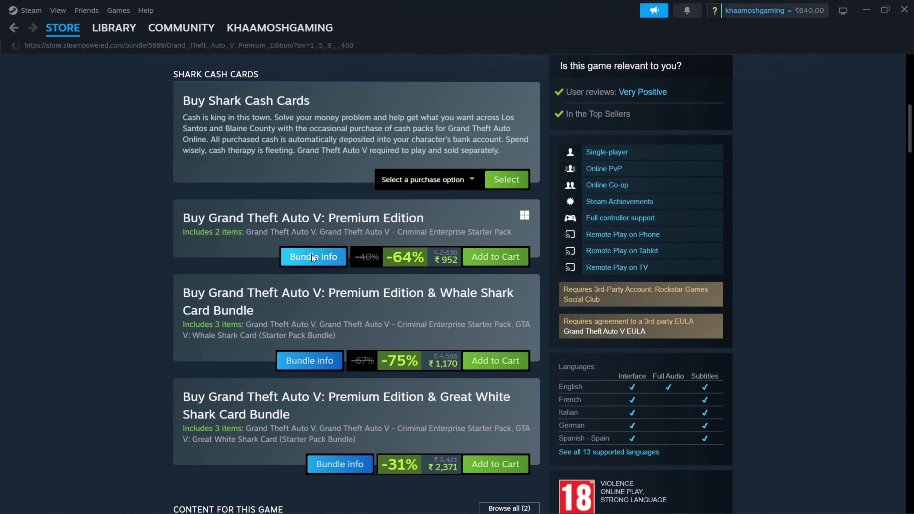
scroll(316, 281, down, 18)
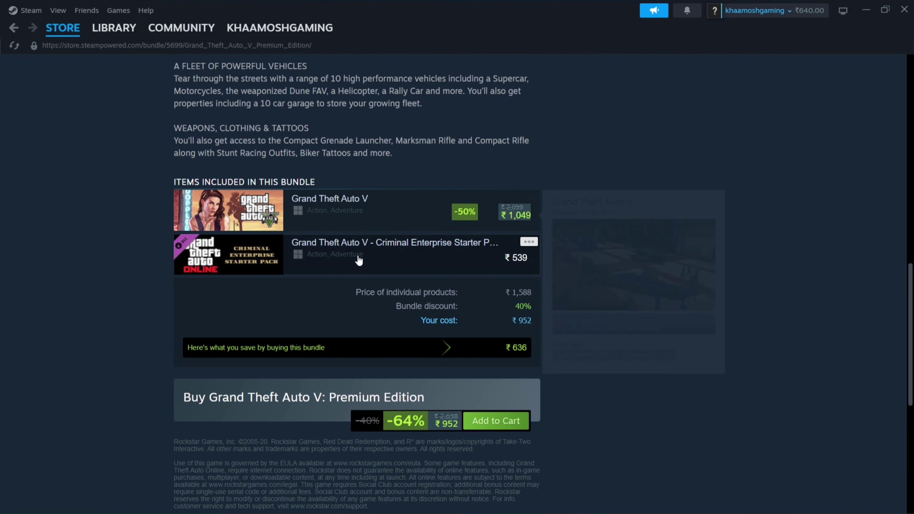
mouse_move(384, 262)
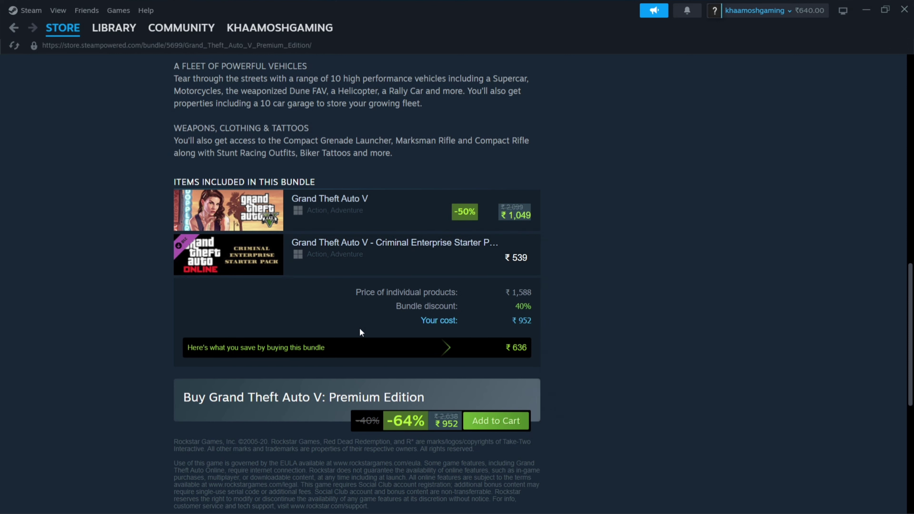
Step: Add Grand Theft Auto V: Premium Edition to the cart and check out with it as a purchase for yourself
click(492, 423)
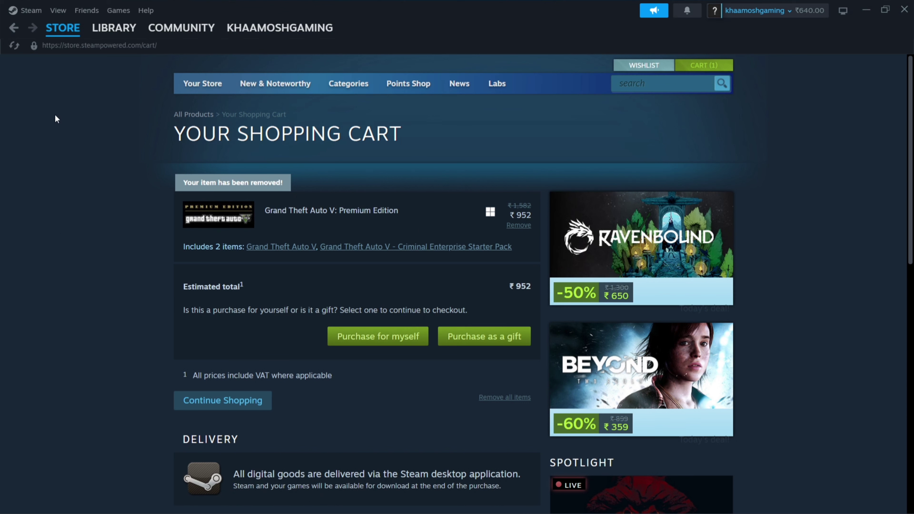
click(374, 336)
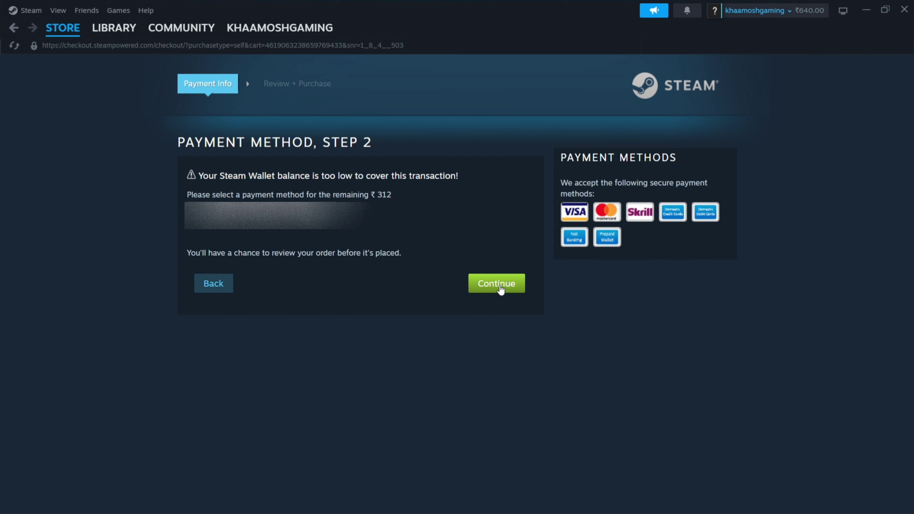
click(500, 285)
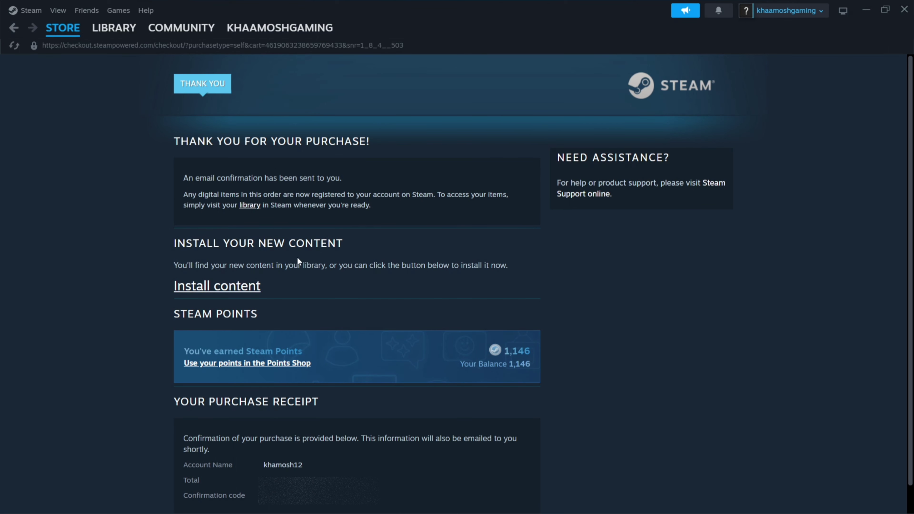
Step: Install the purchased Grand Theft Auto V to OS (C:) with the start menu shortcut option toggled, accepting its EULA
scroll(325, 294, down, 2)
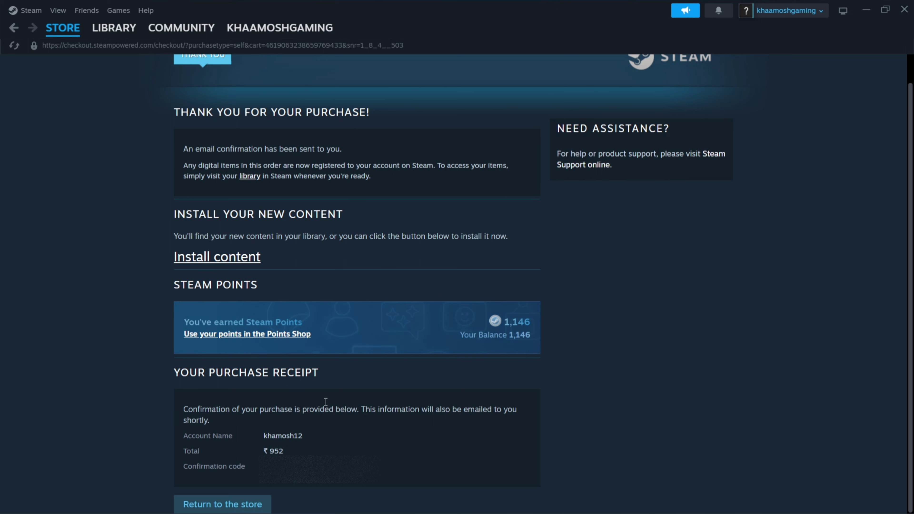
click(226, 258)
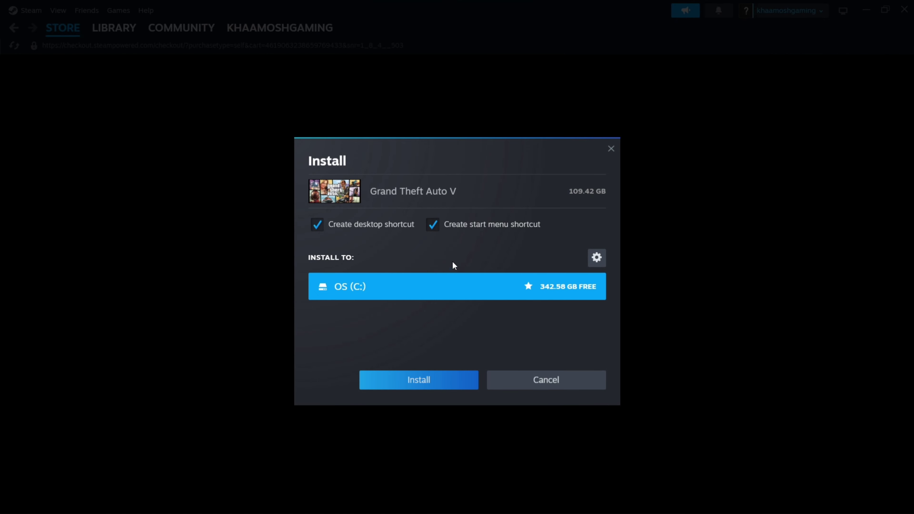
click(432, 226)
click(423, 381)
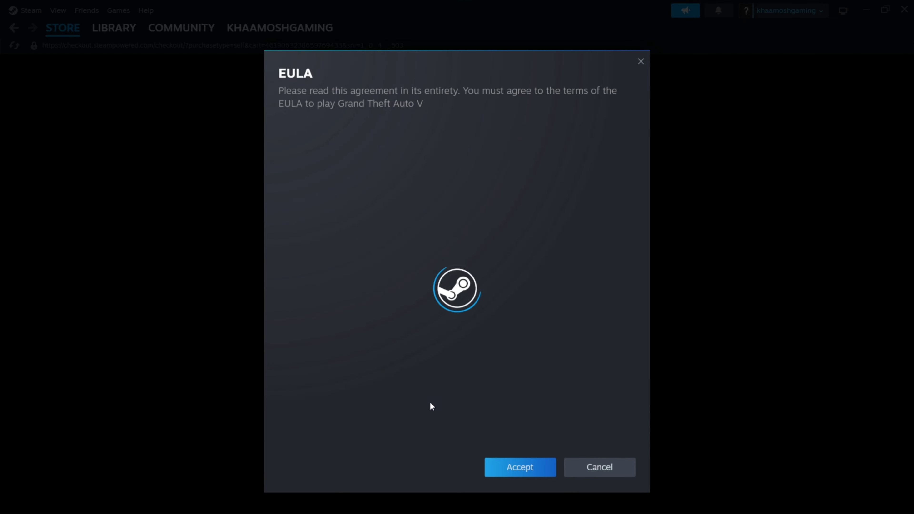
click(523, 469)
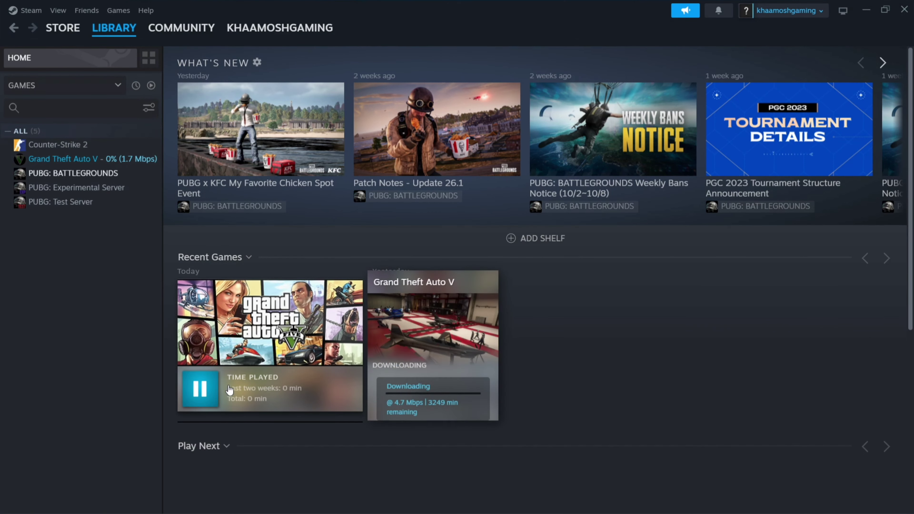
Step: Open the Grand Theft Auto V library page and view its download progress in the download manager
click(275, 394)
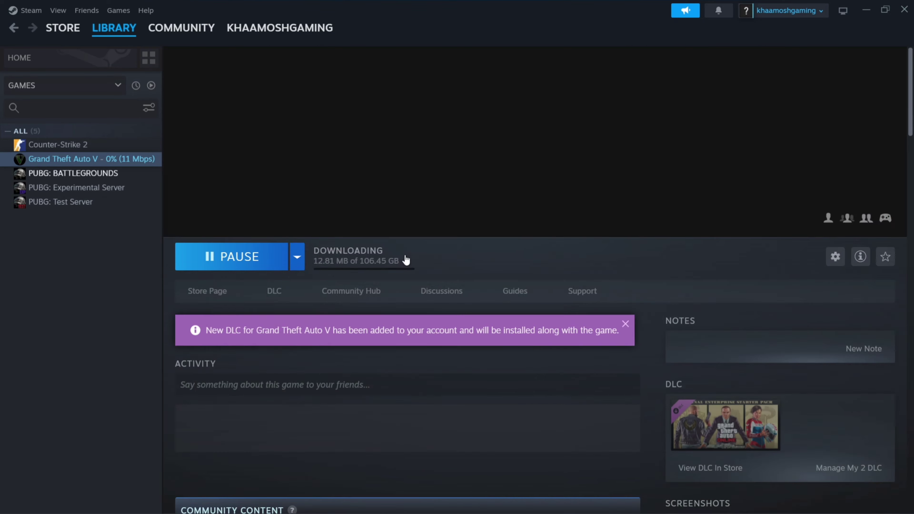
scroll(547, 285, down, 2)
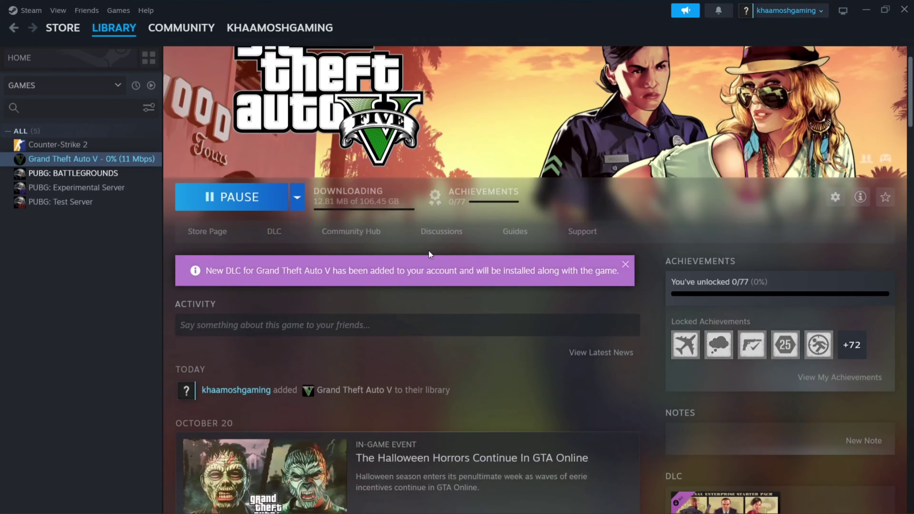
click(344, 200)
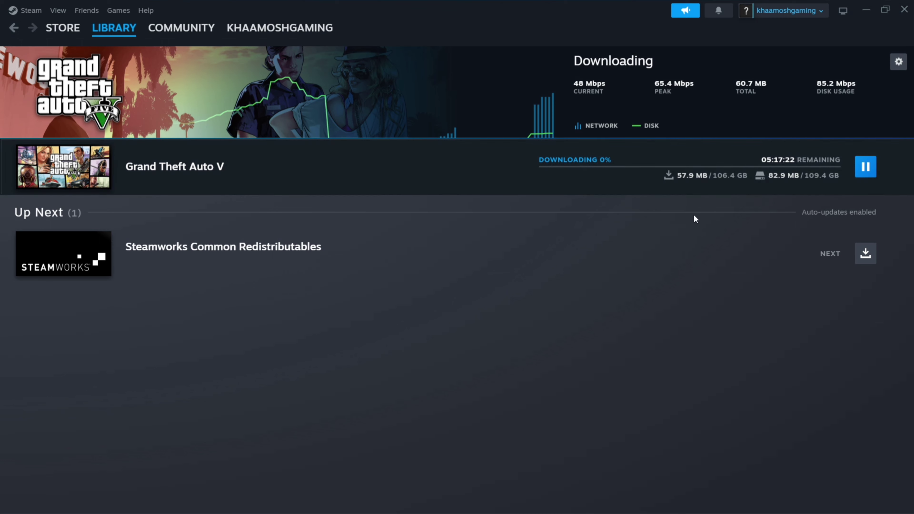
Step: Launch Grand Theft Auto V from the library home using the Play GTA Online launch option
click(113, 29)
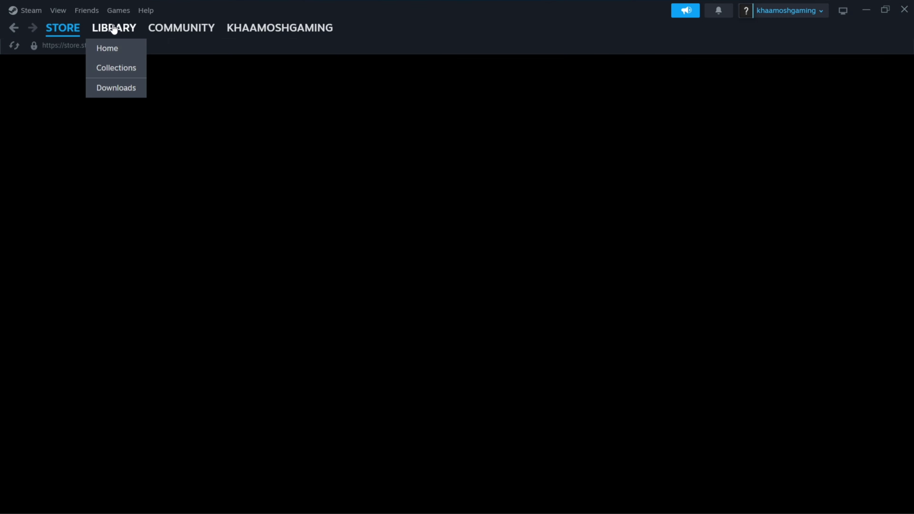
mouse_move(289, 339)
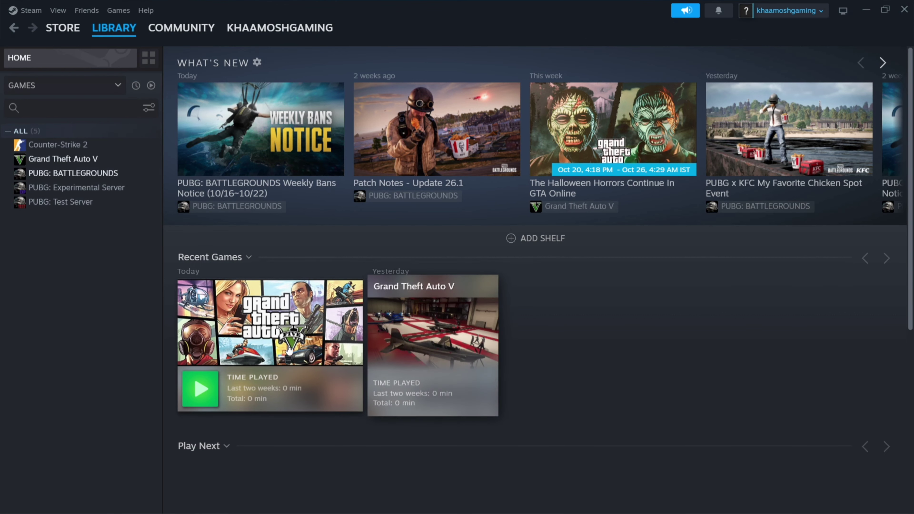
click(200, 389)
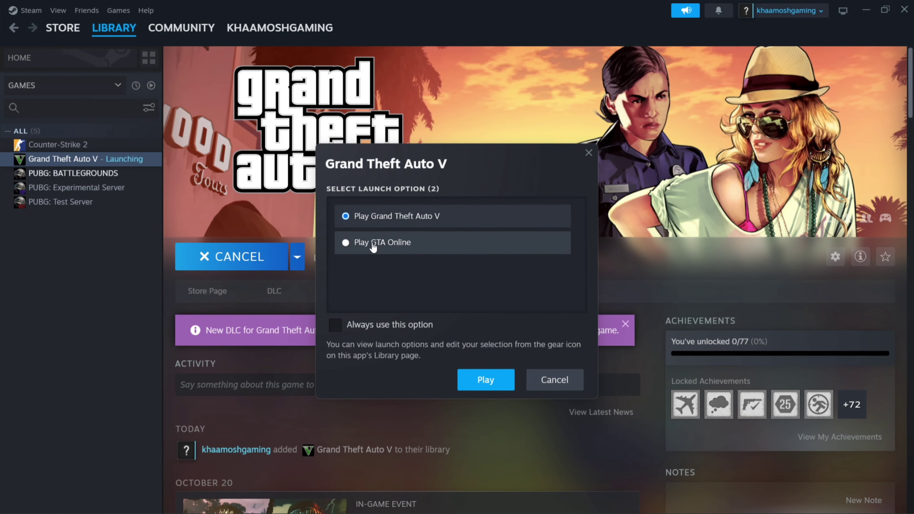
click(371, 245)
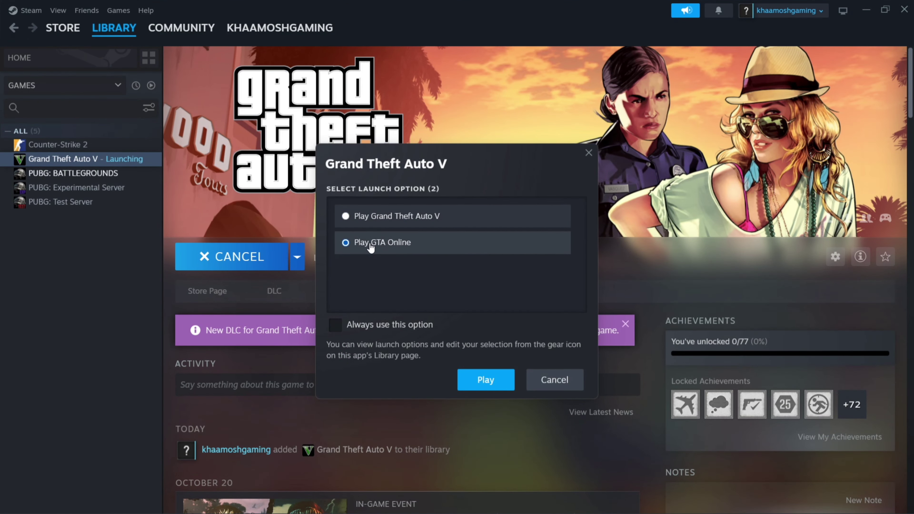
click(485, 379)
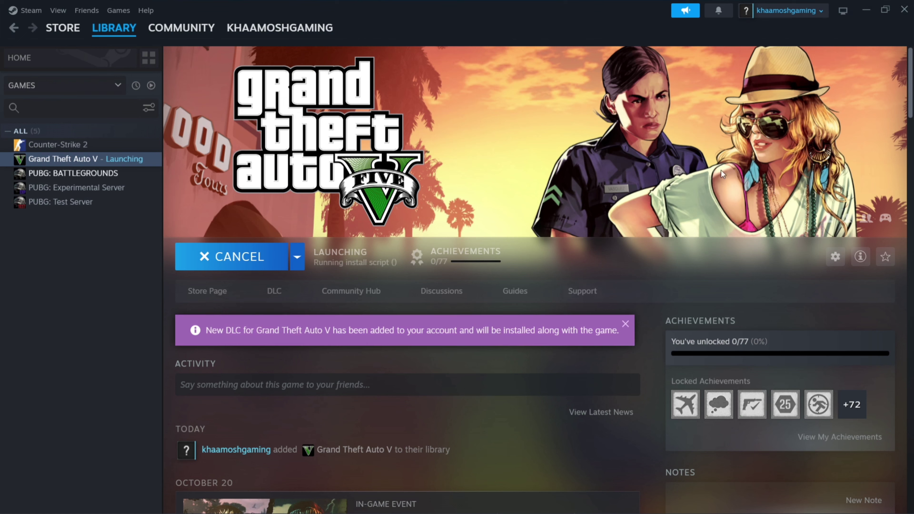
click(868, 10)
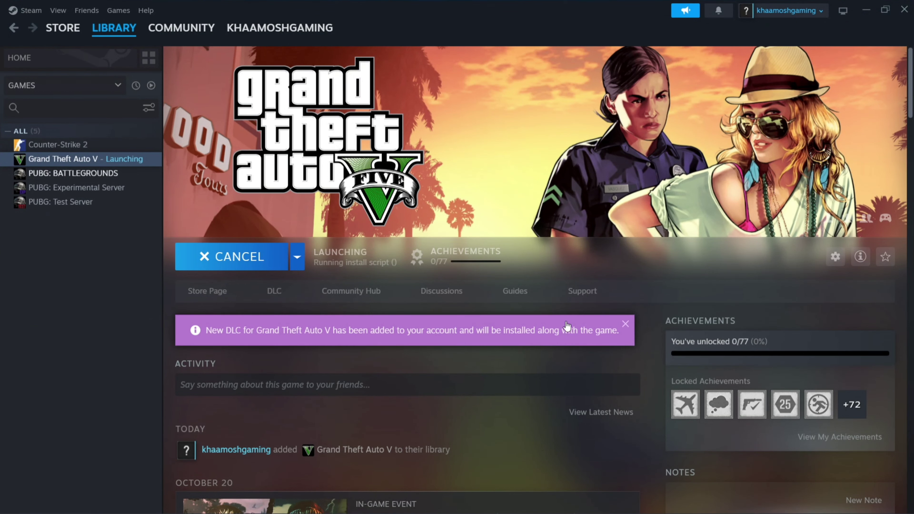
scroll(410, 361, down, 10)
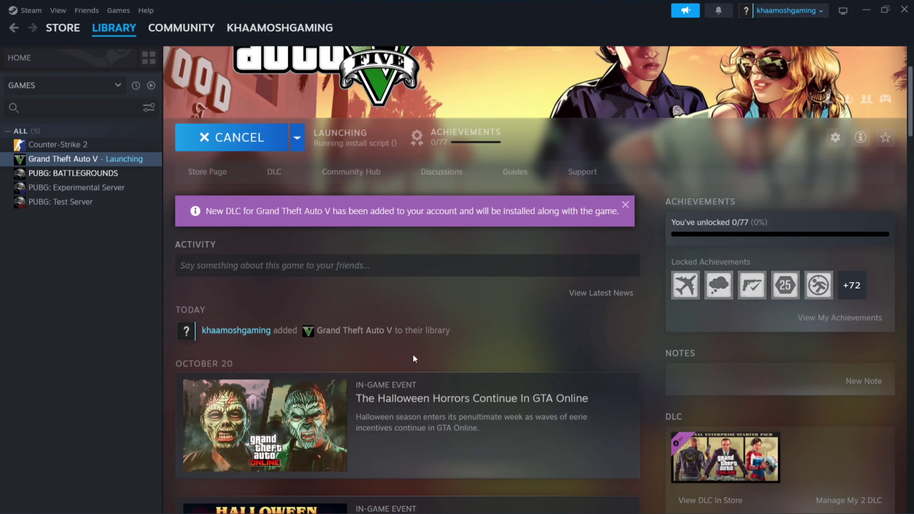
scroll(416, 359, down, 8)
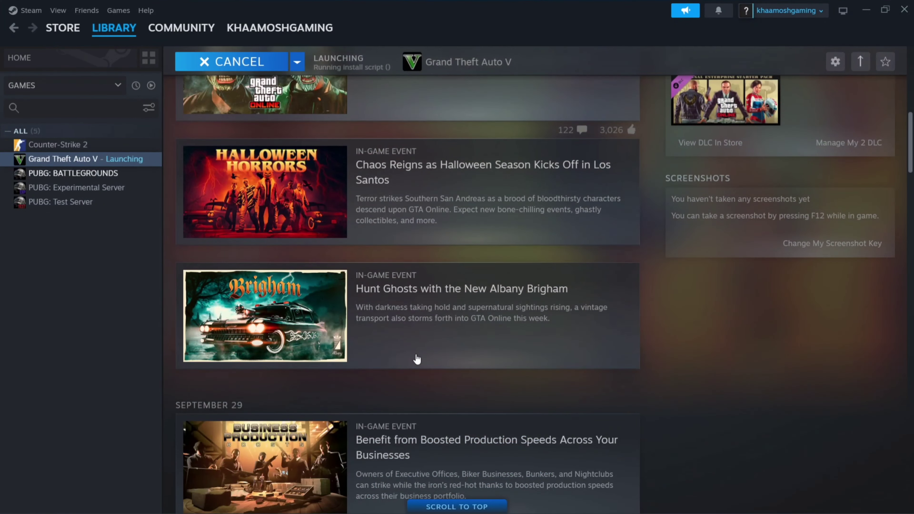
scroll(415, 353, down, 3)
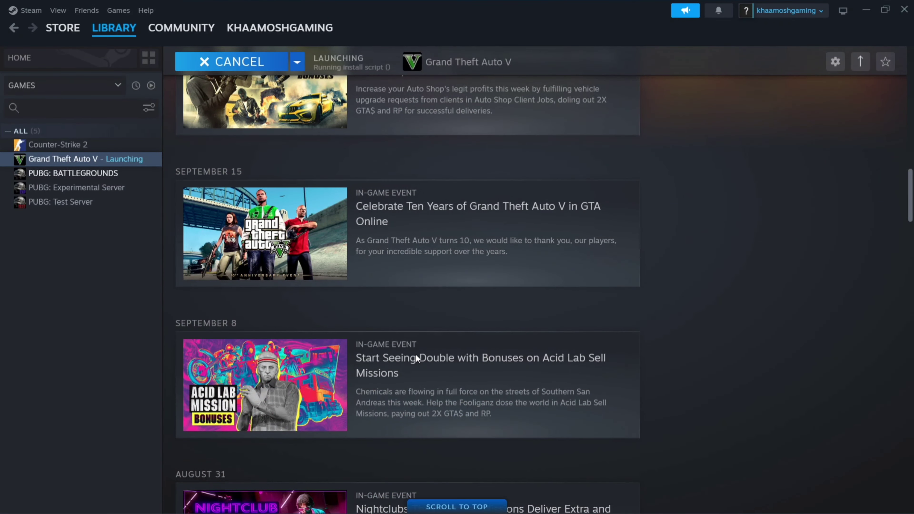
scroll(416, 354, up, 15)
scroll(416, 354, up, 5)
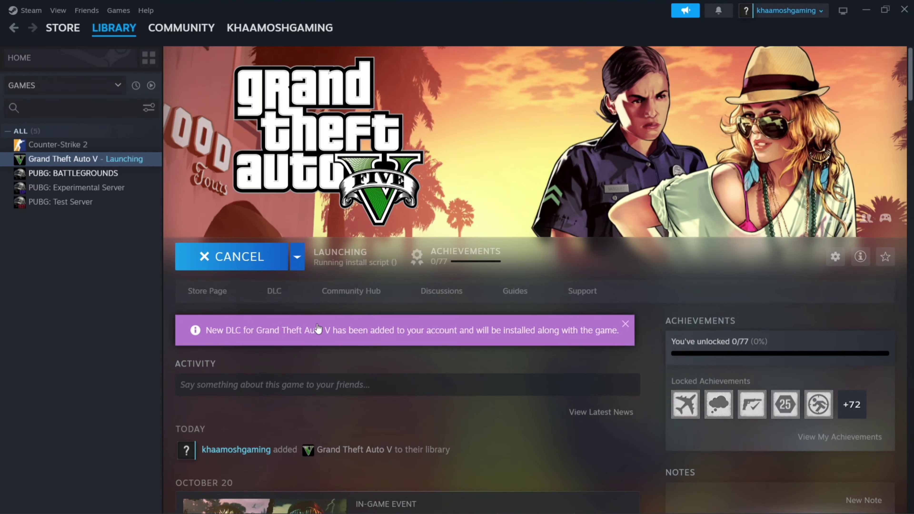
click(297, 256)
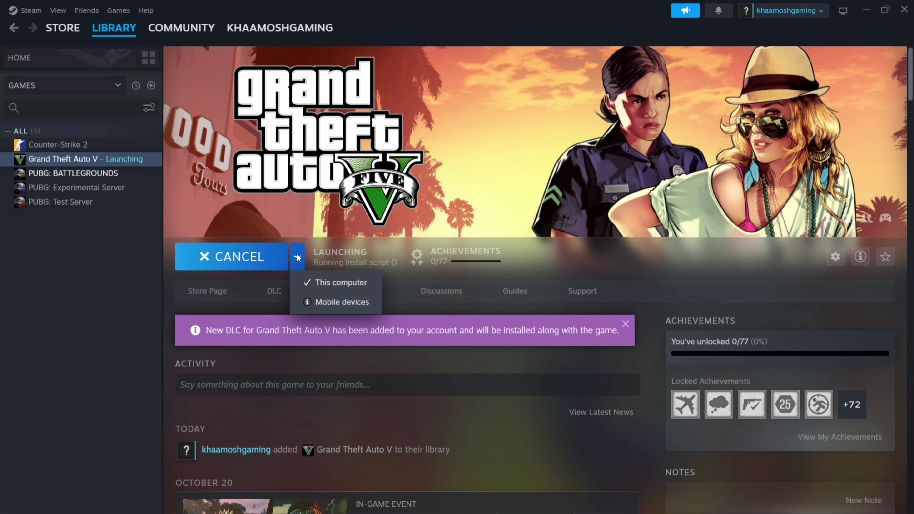
click(298, 255)
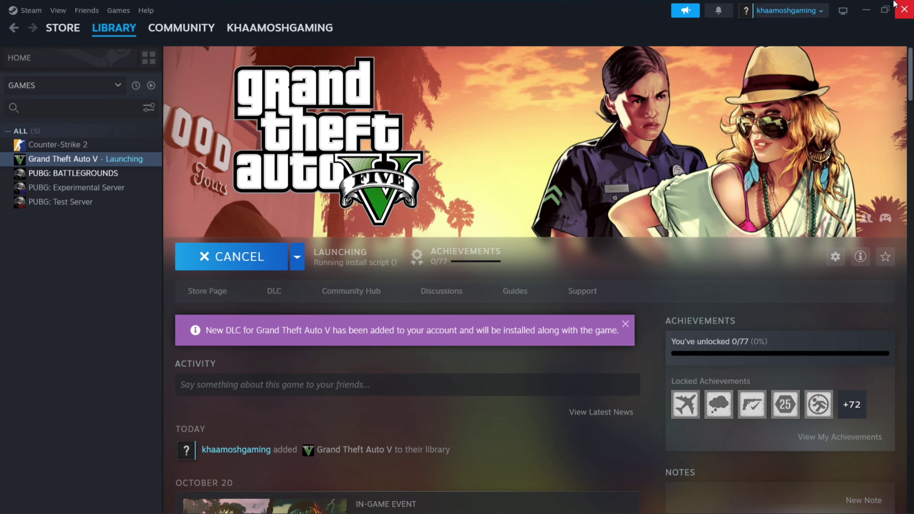
Step: Switch to the Rockstar Games Launcher installer, keep English as the language and continue past the welcome page
click(867, 10)
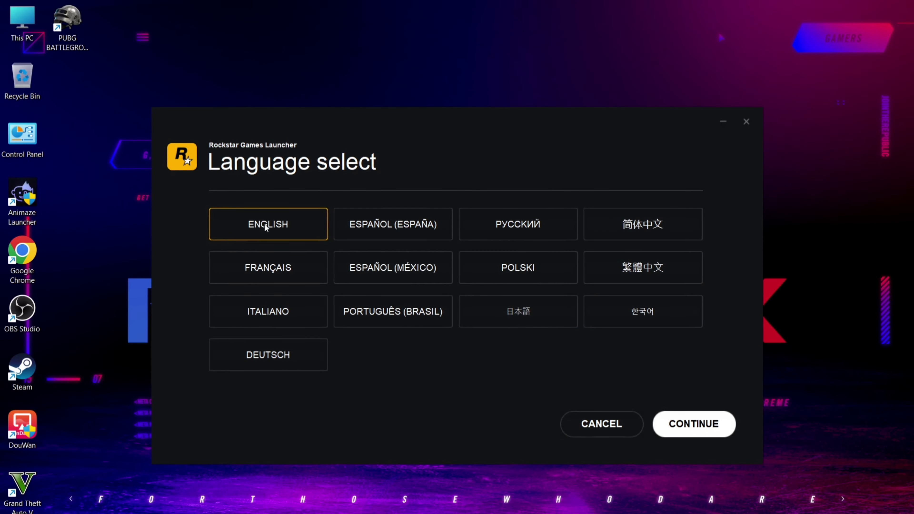
click(703, 423)
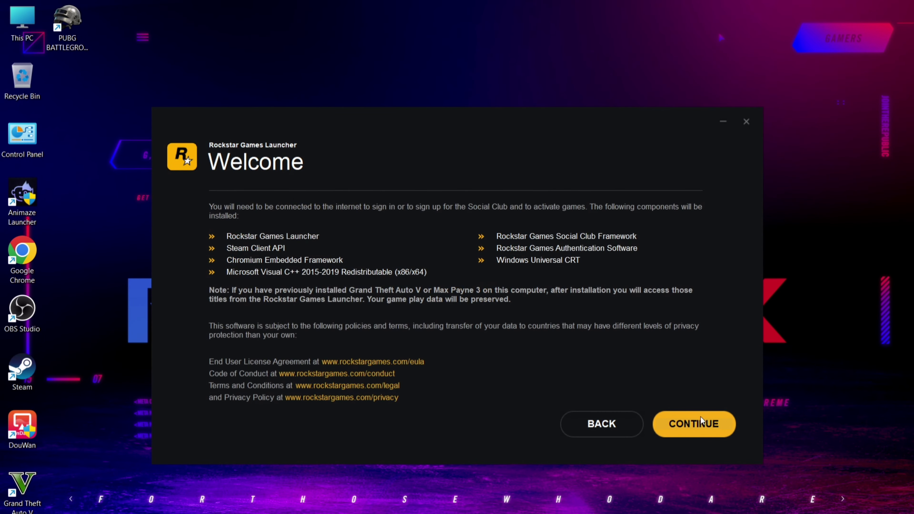
click(694, 427)
Step: Accept the license agreement and install the launcher in C:\Program Files\Rockstar Games\Launcher, then finish the installer with the launcher set to run on close
click(376, 394)
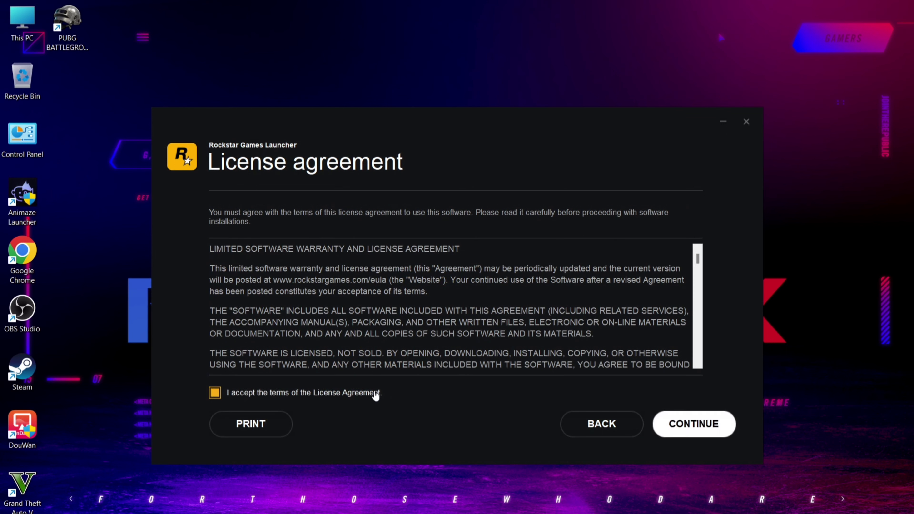
click(699, 425)
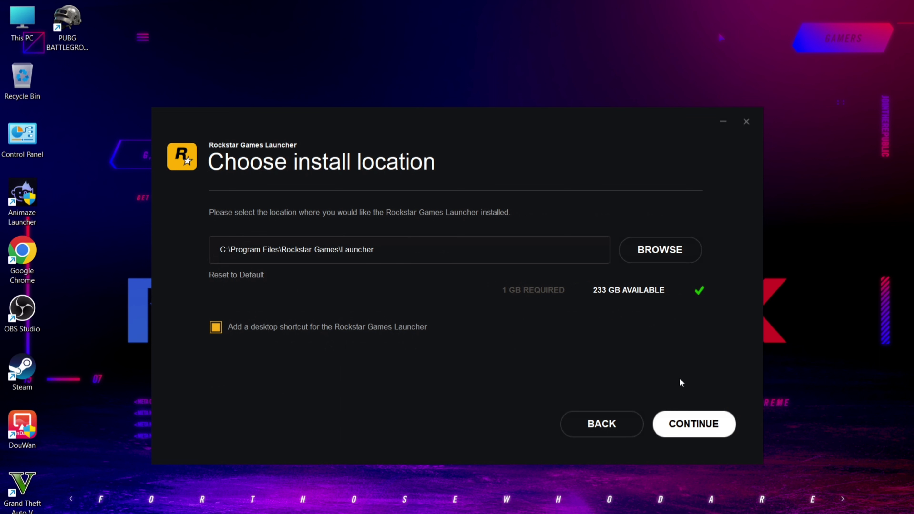
click(702, 429)
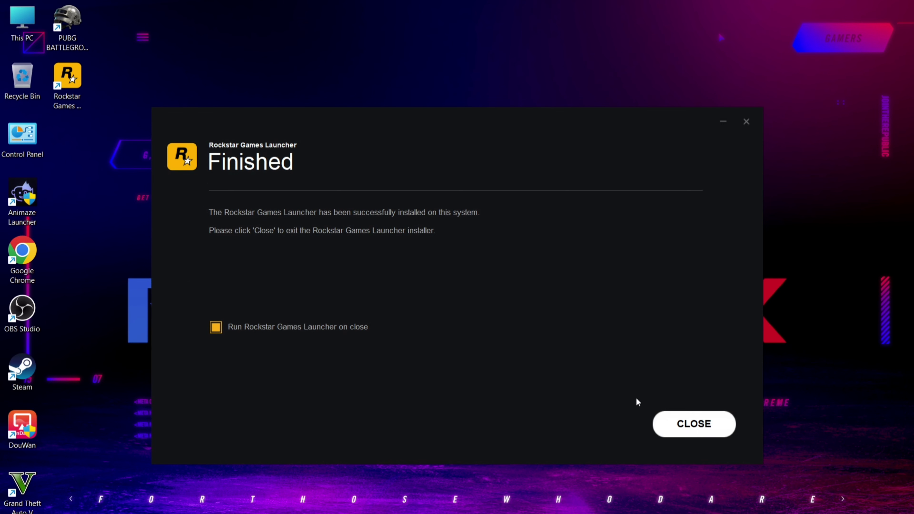
click(692, 424)
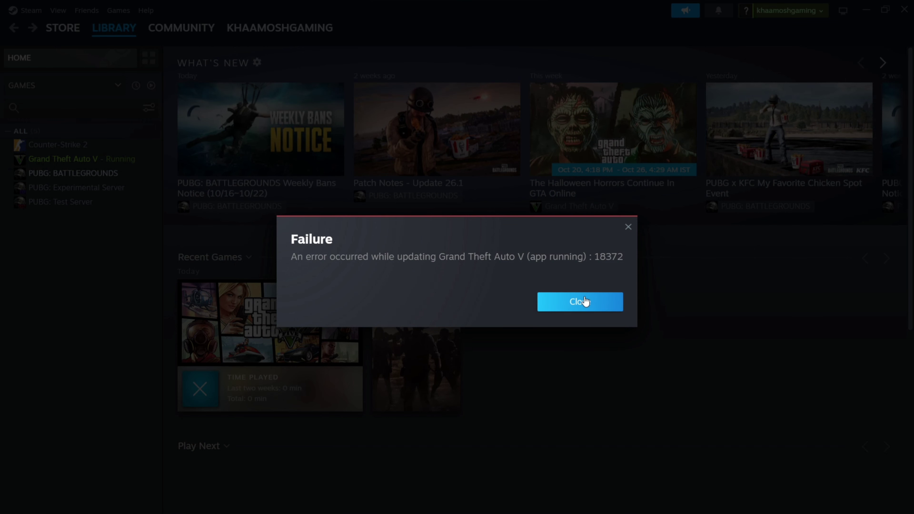
Step: Dismiss the failure message about updating Grand Theft Auto V in Steam
click(583, 303)
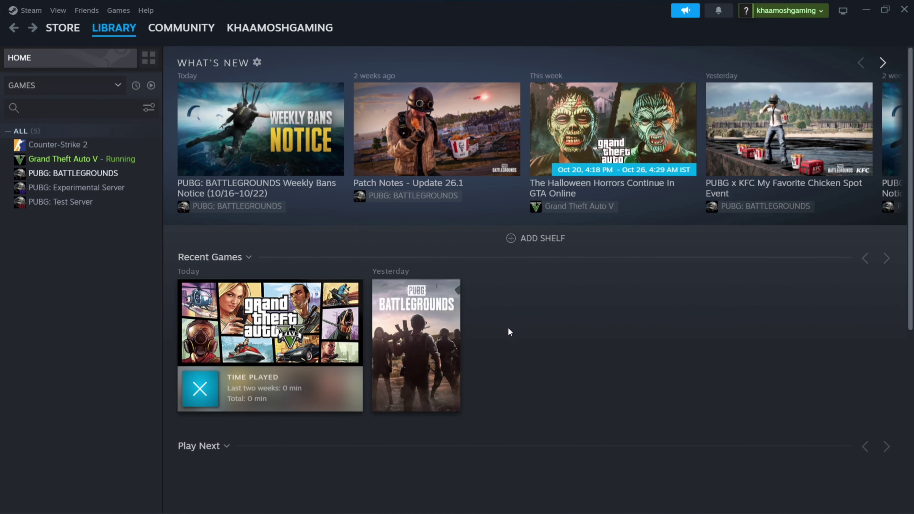
mouse_move(266, 391)
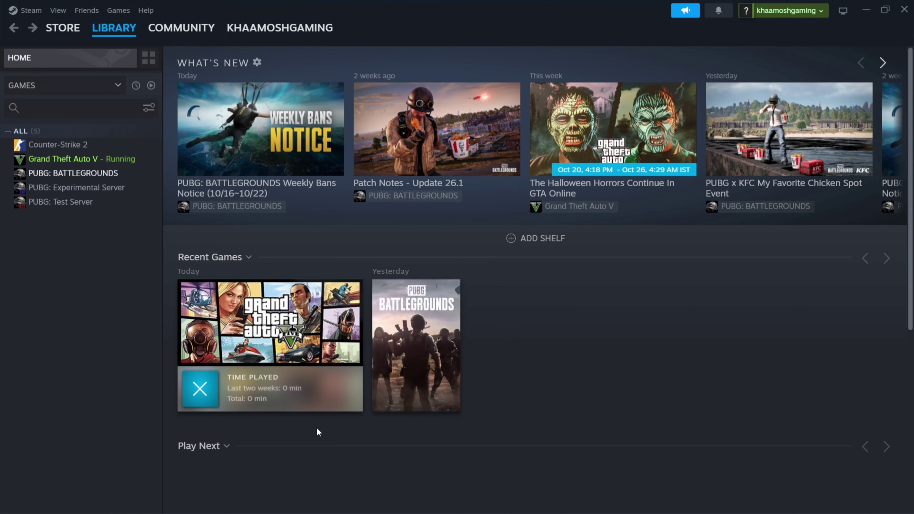
Step: Switch to the Rockstar Games Launcher sign-in window and start creating a new Social Club account
mouse_move(413, 344)
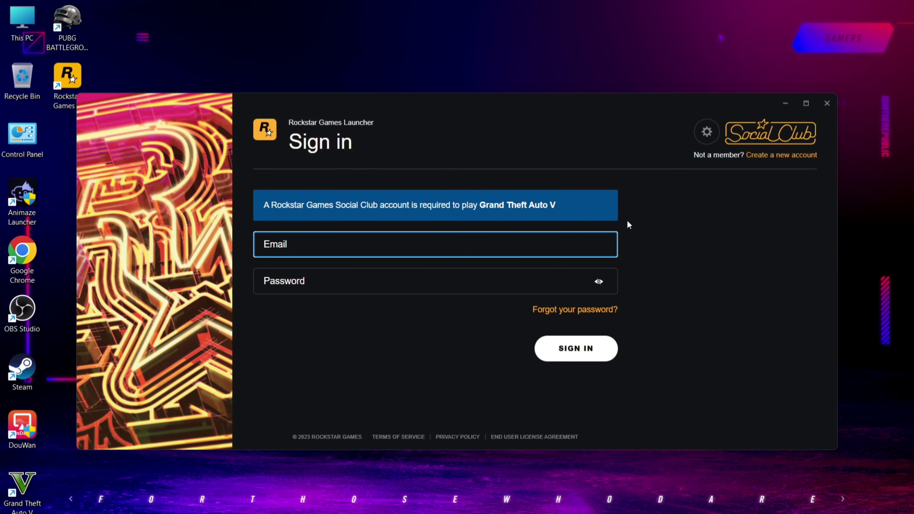
click(776, 155)
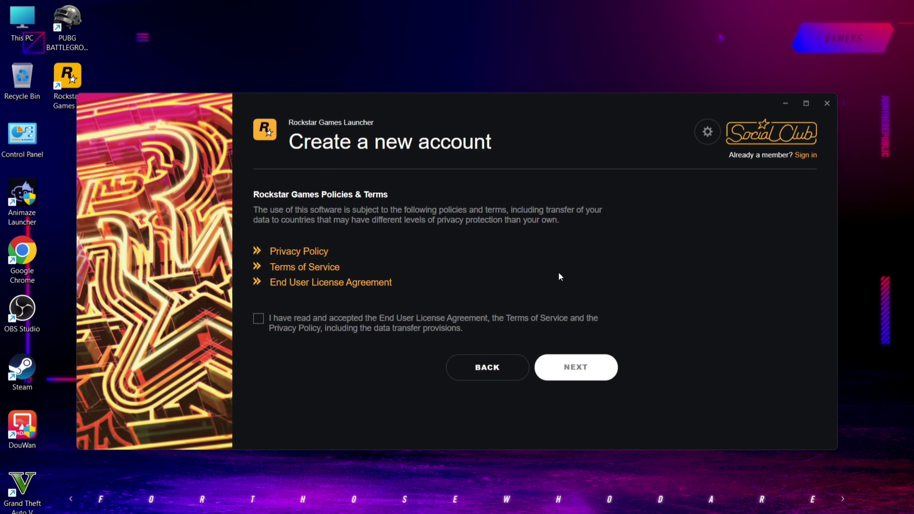